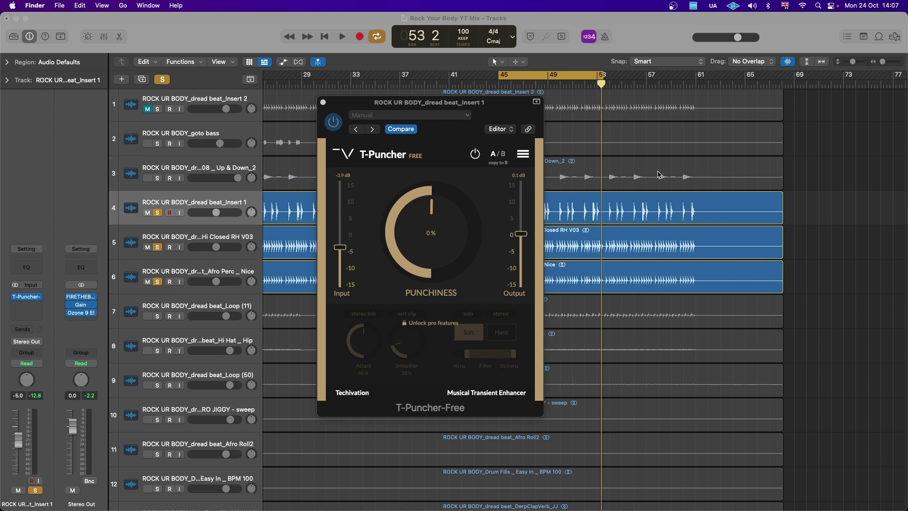
- Sweep the T-Puncher punchiness from 100% down to -100% and back to about 0%
{"action": "left_click", "coordinate": [457, 115]}
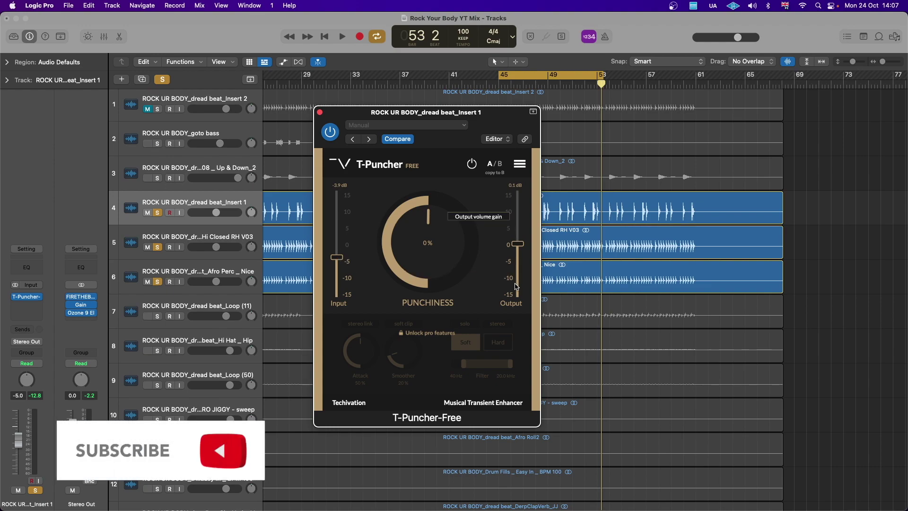
{"action": "left_click", "coordinate": [422, 251]}
{"action": "left_click_drag", "start_coordinate": [421, 251], "coordinate": [441, 184]}
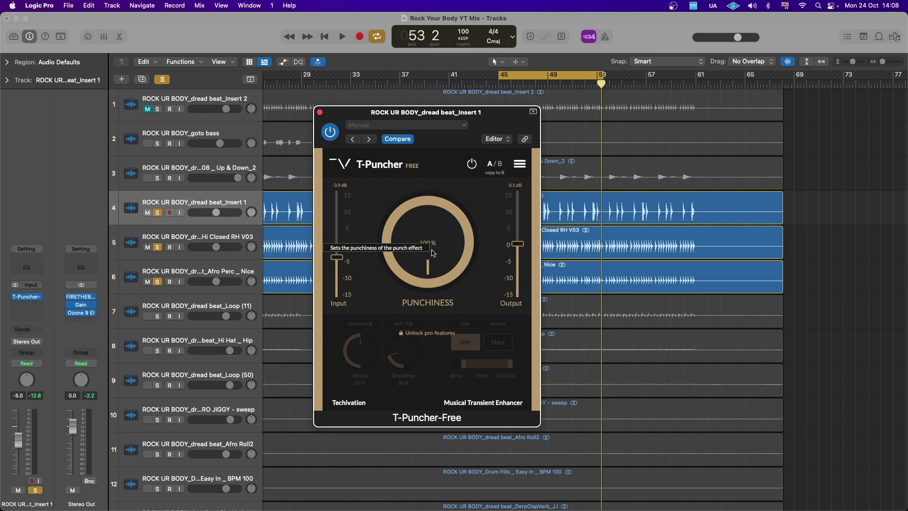
{"action": "left_click_drag", "start_coordinate": [434, 253], "coordinate": [447, 356]}
{"action": "left_click_drag", "start_coordinate": [430, 252], "coordinate": [434, 282]}
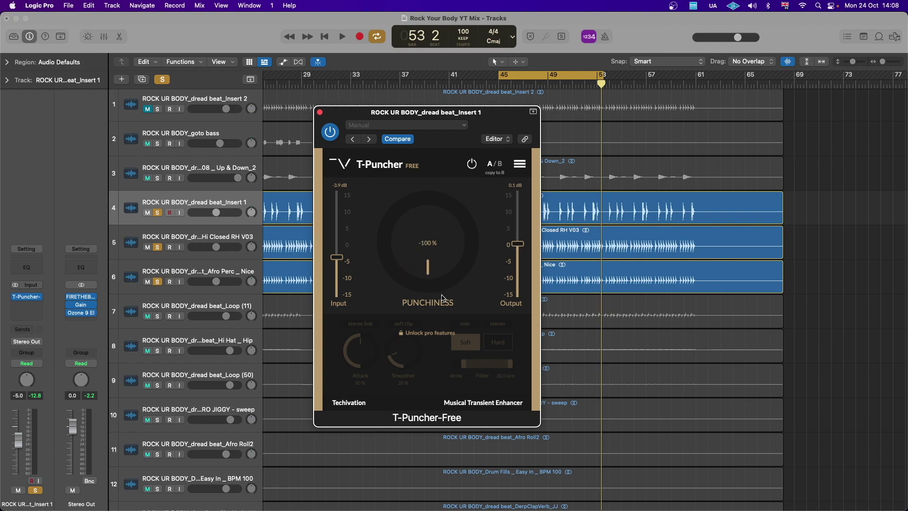
{"action": "left_click_drag", "start_coordinate": [434, 263], "coordinate": [428, 187]}
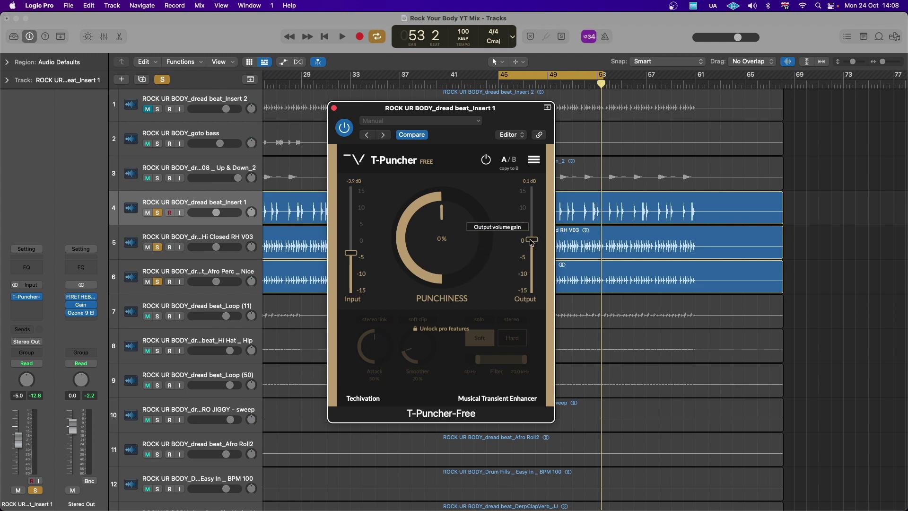
- Set punchiness to about 51% and the Output to 0.3 dB
{"action": "left_click_drag", "start_coordinate": [533, 241], "coordinate": [532, 259]}
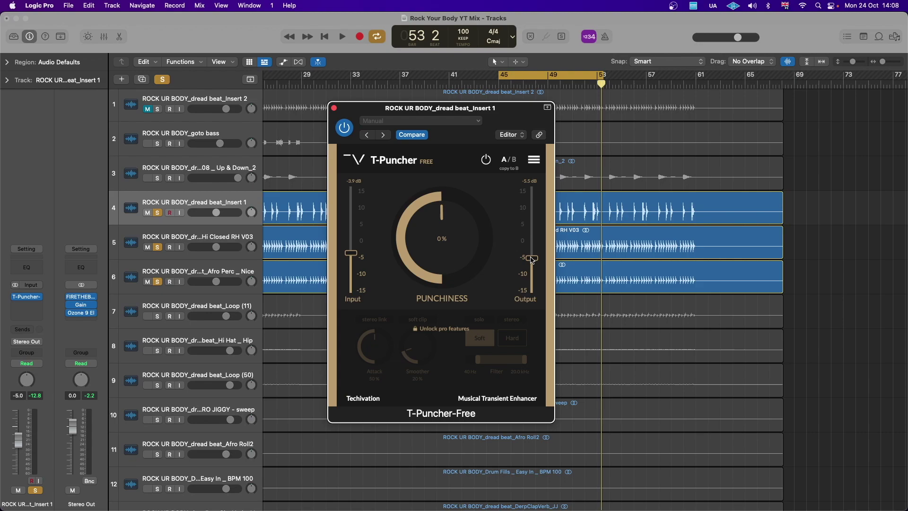
{"action": "left_click_drag", "start_coordinate": [442, 256], "coordinate": [448, 217]}
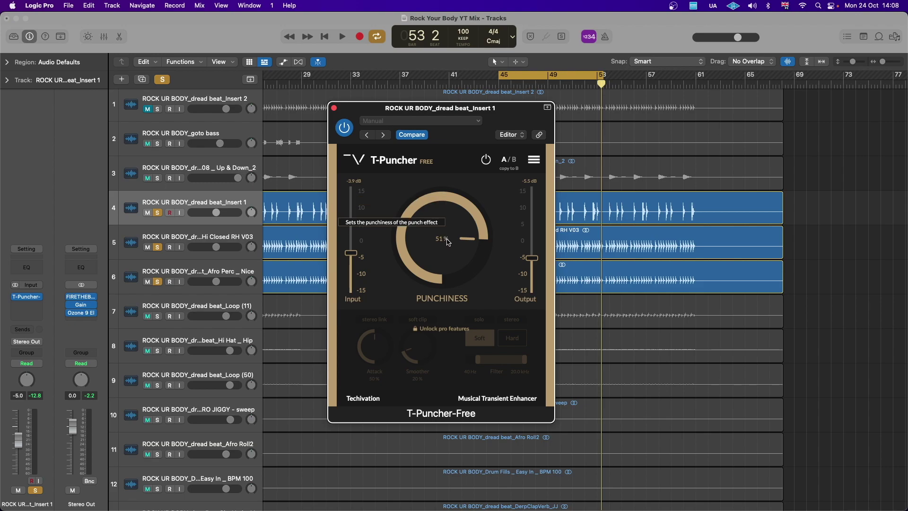
{"action": "mouse_move", "coordinate": [533, 258]}
{"action": "left_mouse_down"}
{"action": "mouse_move", "coordinate": [535, 265]}
{"action": "mouse_move", "coordinate": [536, 227]}
{"action": "mouse_move", "coordinate": [535, 240]}
{"action": "left_mouse_up"}
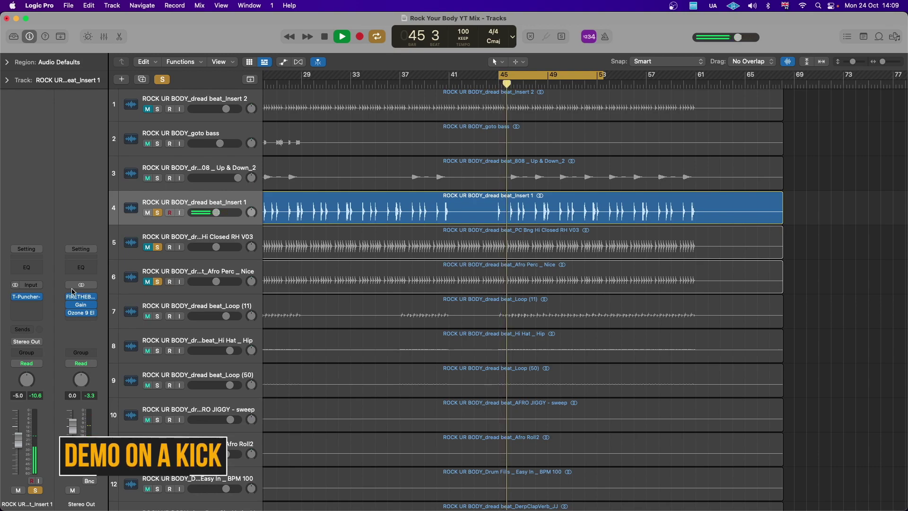
- Reopen T-Puncher on dread beat Insert 1 and set 100% punchiness with Output at -2.0 dB
{"action": "left_click", "coordinate": [26, 297]}
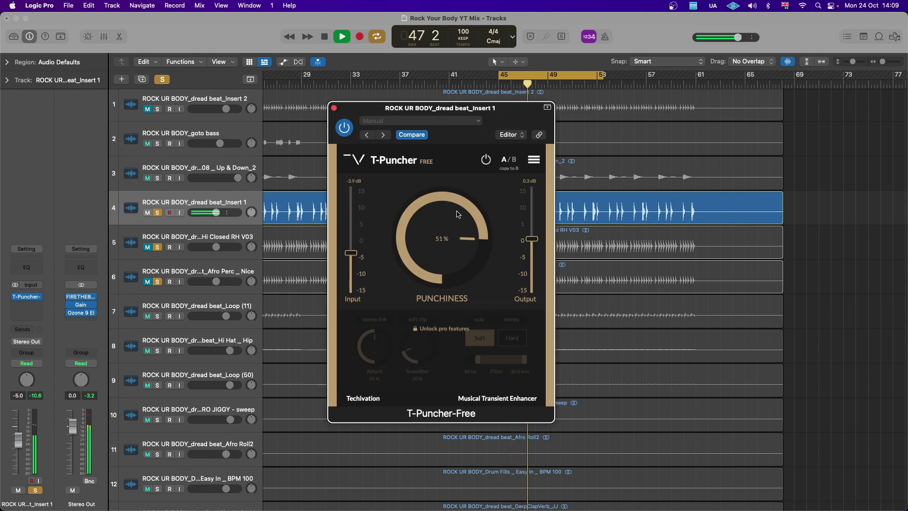
{"action": "left_click_drag", "start_coordinate": [442, 237], "coordinate": [458, 178]}
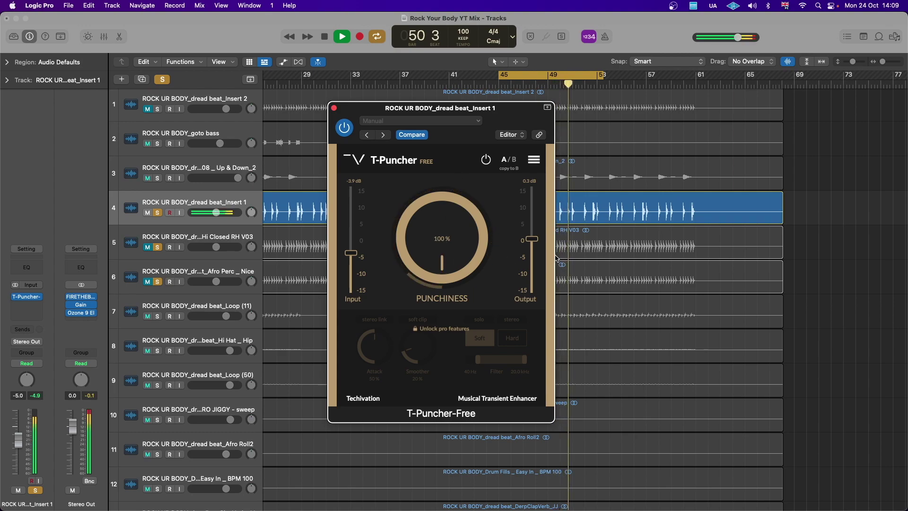
{"action": "left_click_drag", "start_coordinate": [533, 239], "coordinate": [532, 250]}
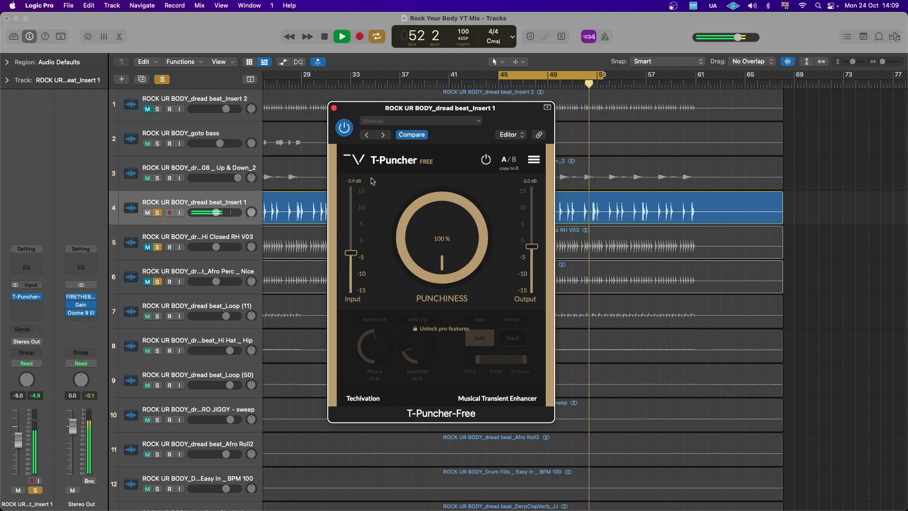
{"action": "left_click_drag", "start_coordinate": [441, 235], "coordinate": [445, 306]}
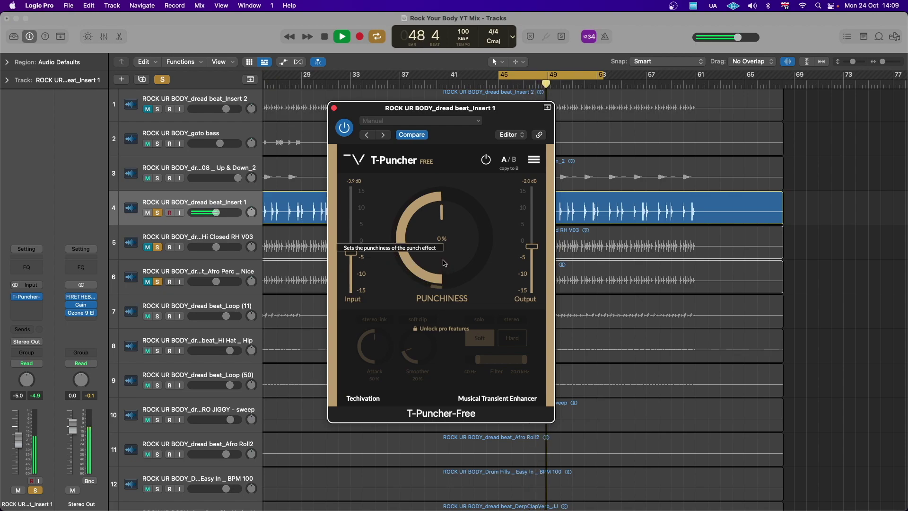
{"action": "left_click_drag", "start_coordinate": [445, 264], "coordinate": [461, 179]}
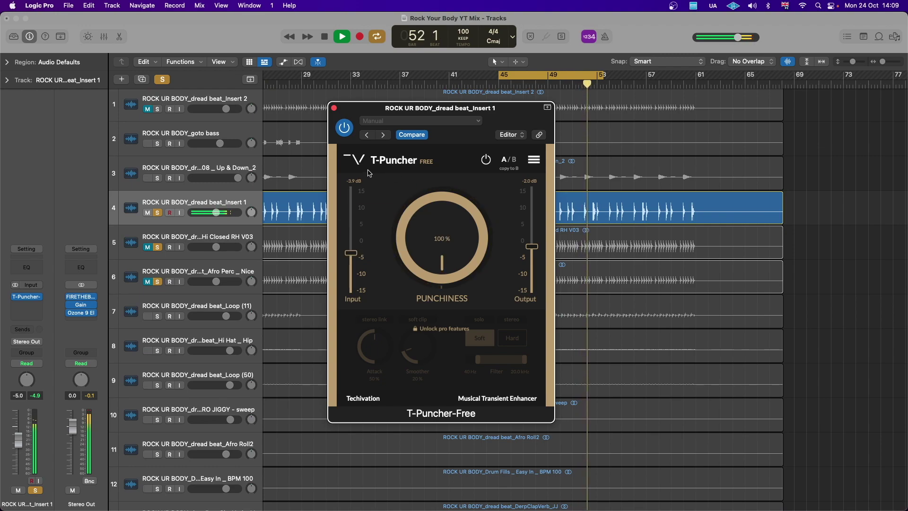
- Bypass T-Puncher to hear the dry kick, then re-enable it and restart playback
{"action": "left_click", "coordinate": [344, 128]}
{"action": "key", "text": "space"}
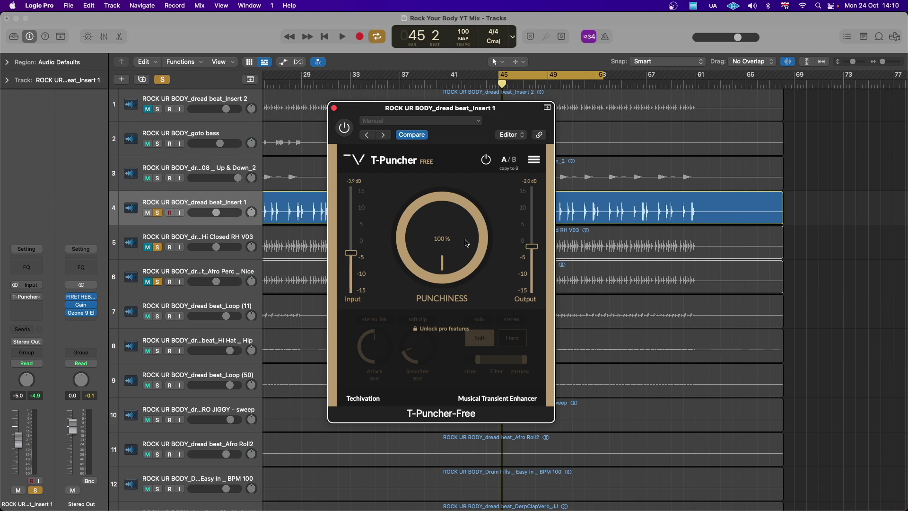
{"action": "left_click_drag", "start_coordinate": [447, 228], "coordinate": [434, 393]}
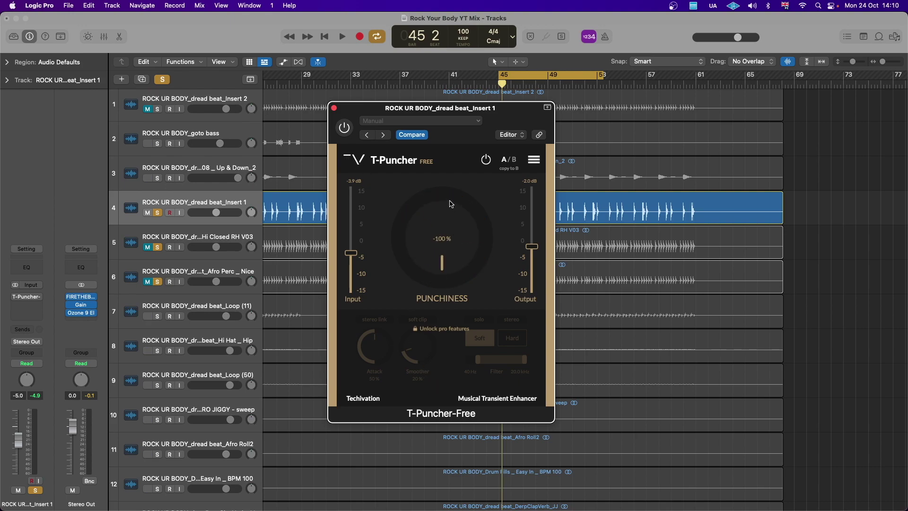
{"action": "left_click", "coordinate": [345, 128]}
{"action": "key", "text": "space"}
- Set the kick's punchiness to about 89% and Output to 0.1 dB, then stop playback
{"action": "left_click_drag", "start_coordinate": [532, 247], "coordinate": [535, 225]}
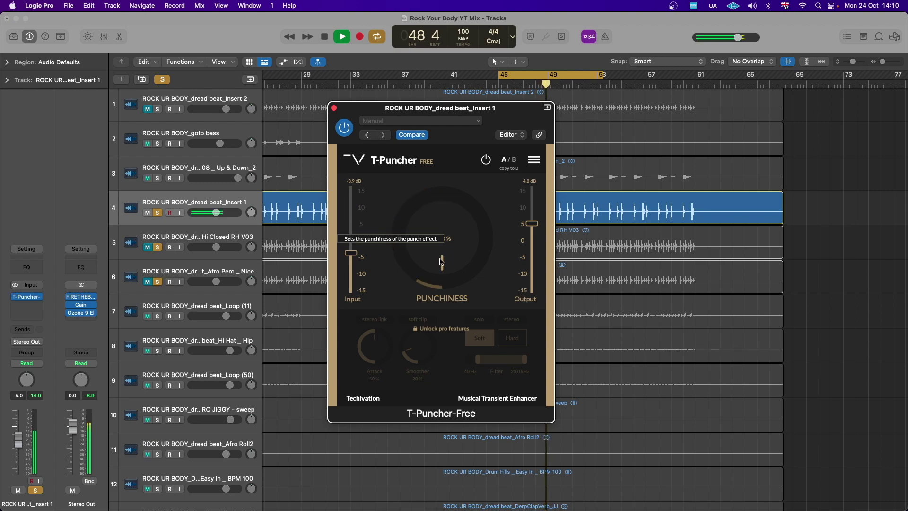
{"action": "left_click_drag", "start_coordinate": [440, 261], "coordinate": [451, 187]}
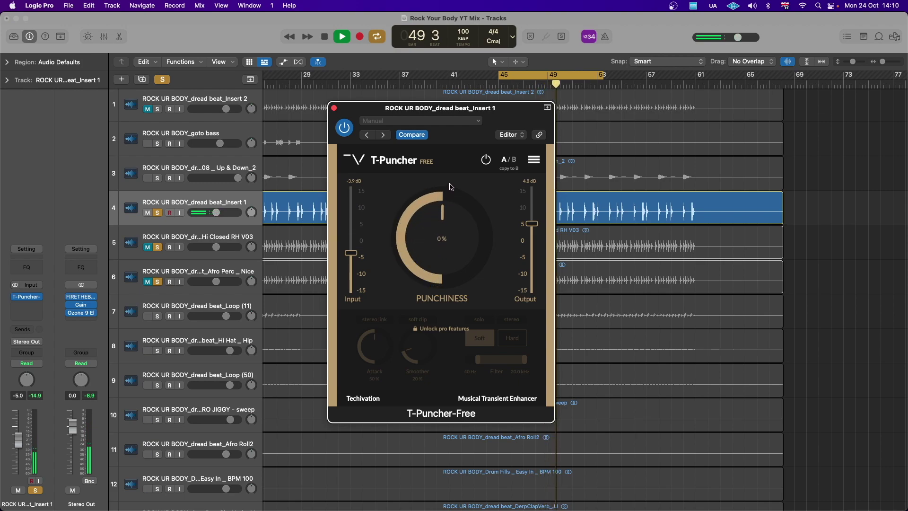
{"action": "left_click_drag", "start_coordinate": [531, 225], "coordinate": [530, 243]}
{"action": "left_click_drag", "start_coordinate": [432, 248], "coordinate": [443, 180]}
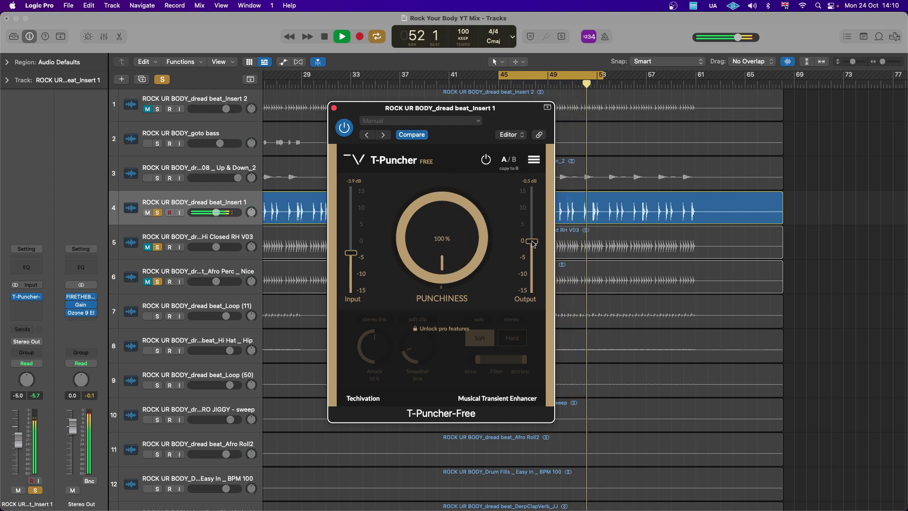
{"action": "left_click_drag", "start_coordinate": [534, 243], "coordinate": [533, 241]}
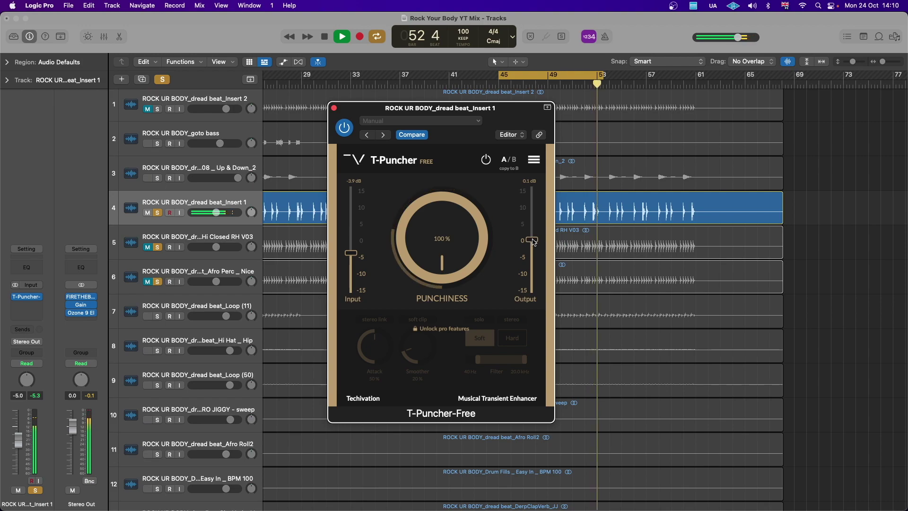
{"action": "key", "text": "space"}
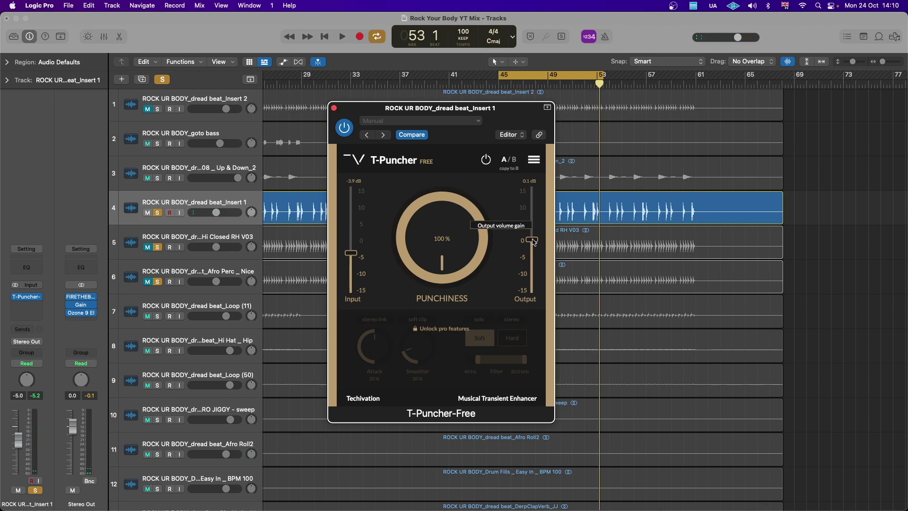
{"action": "left_click_drag", "start_coordinate": [447, 229], "coordinate": [446, 237]}
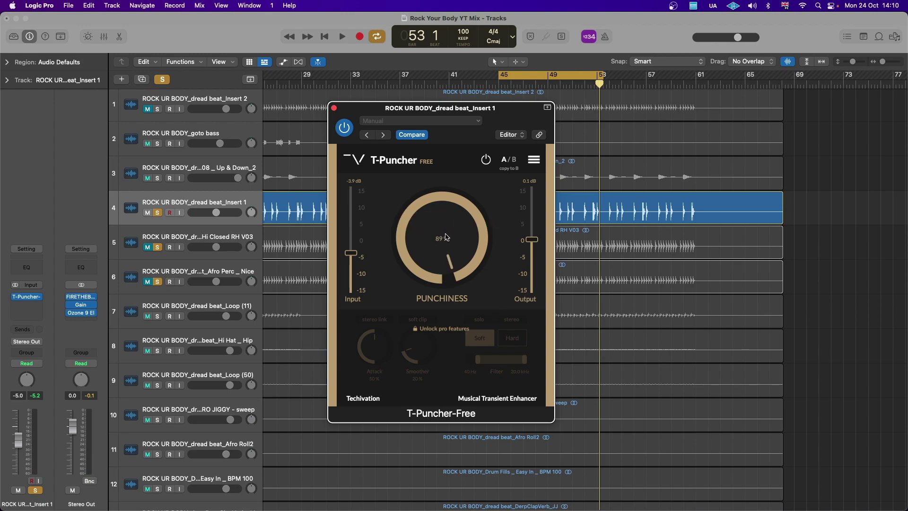
- Open T-Puncher on Hi Closed RH V03, raise punchiness, and set Output to -2.0 dB
{"action": "left_click", "coordinate": [334, 109]}
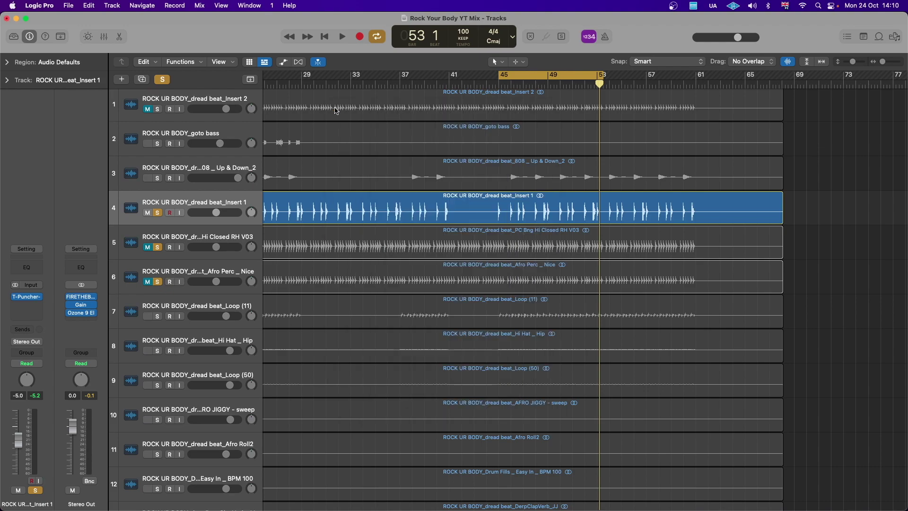
{"action": "left_click", "coordinate": [183, 256]}
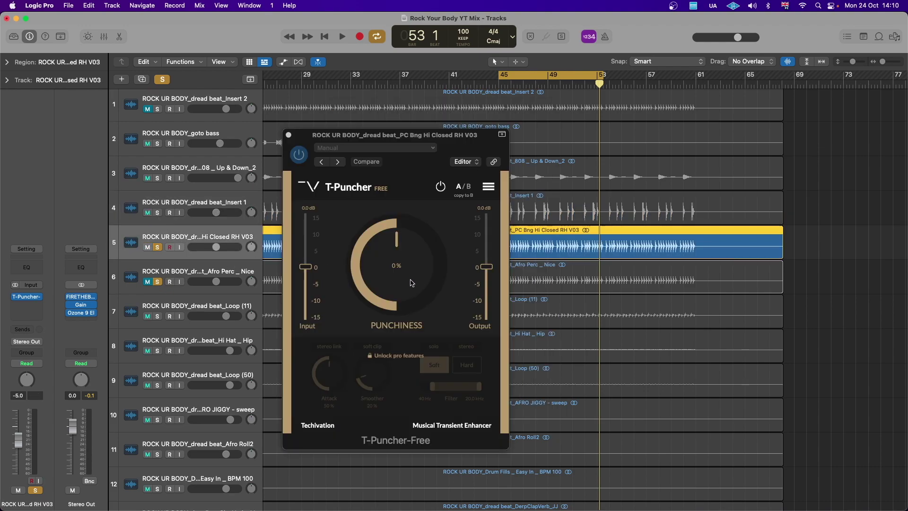
{"action": "key", "text": "space"}
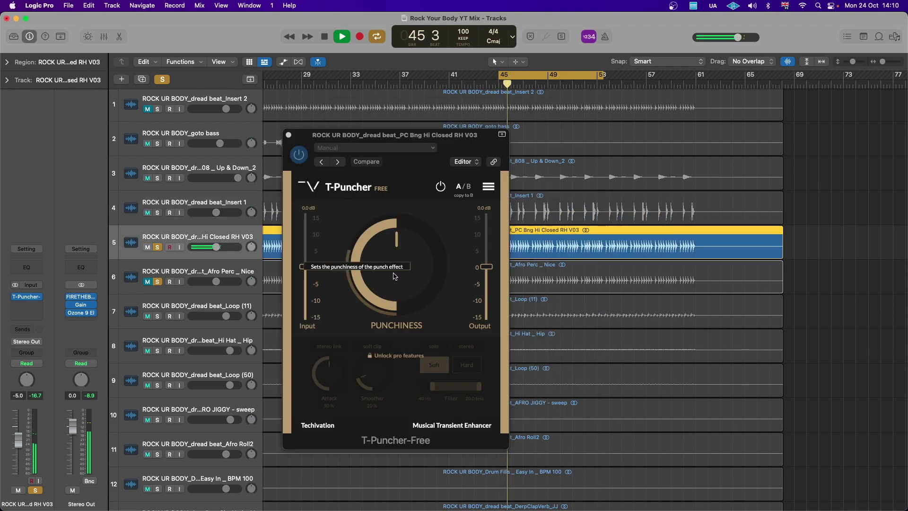
{"action": "left_click_drag", "start_coordinate": [396, 272], "coordinate": [402, 229]}
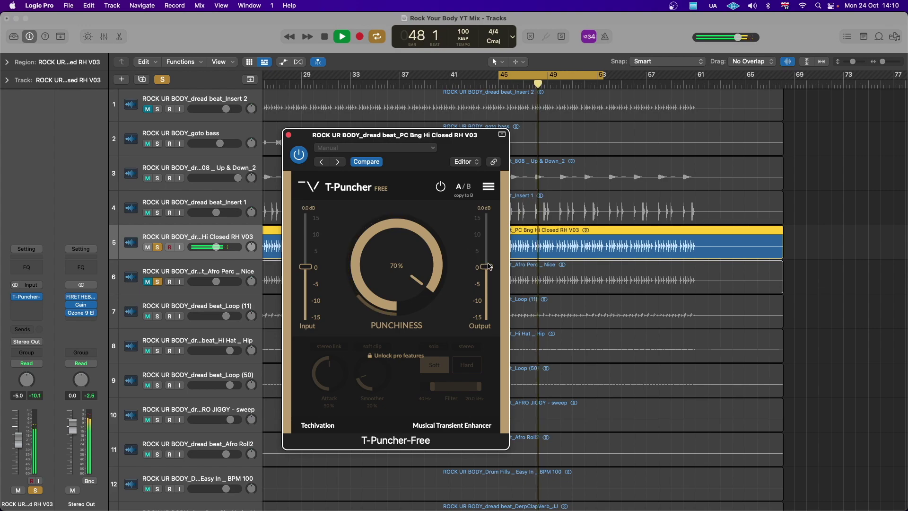
{"action": "left_click_drag", "start_coordinate": [489, 266], "coordinate": [489, 275]}
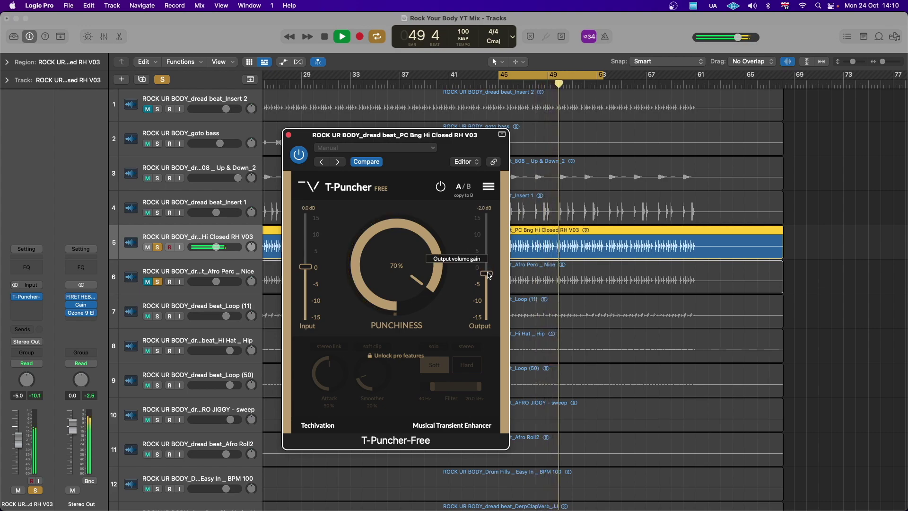
- Compare the hi-hat bypassed and active, leave it on at 80%, and stop playback
{"action": "left_click", "coordinate": [299, 155]}
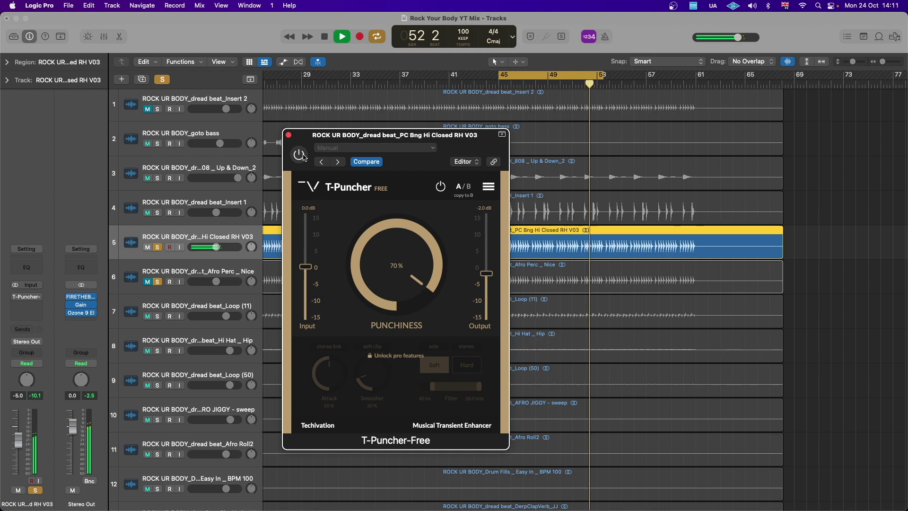
{"action": "left_click", "coordinate": [300, 155]}
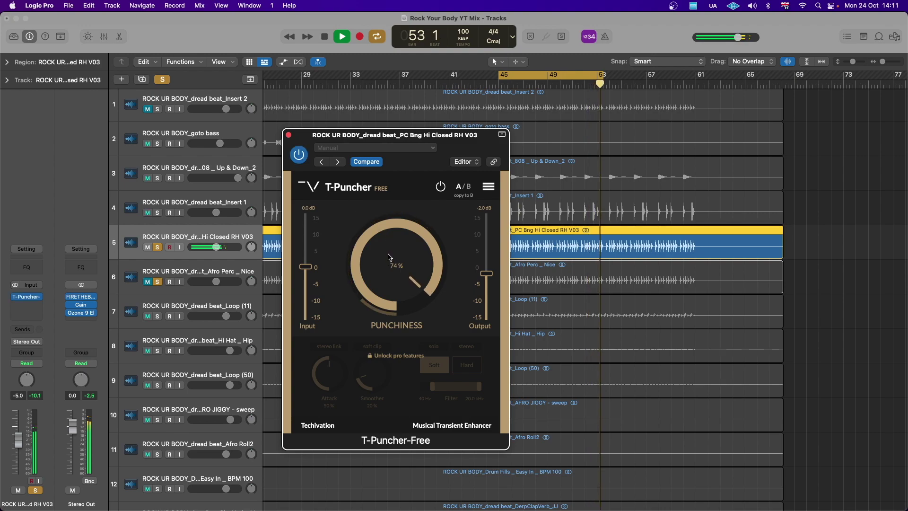
{"action": "left_click_drag", "start_coordinate": [388, 257], "coordinate": [390, 251]}
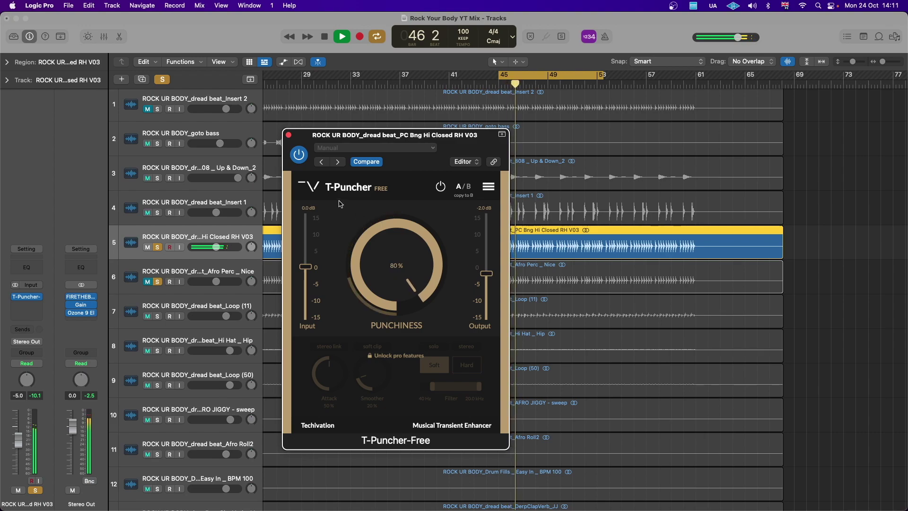
{"action": "left_click", "coordinate": [299, 155]}
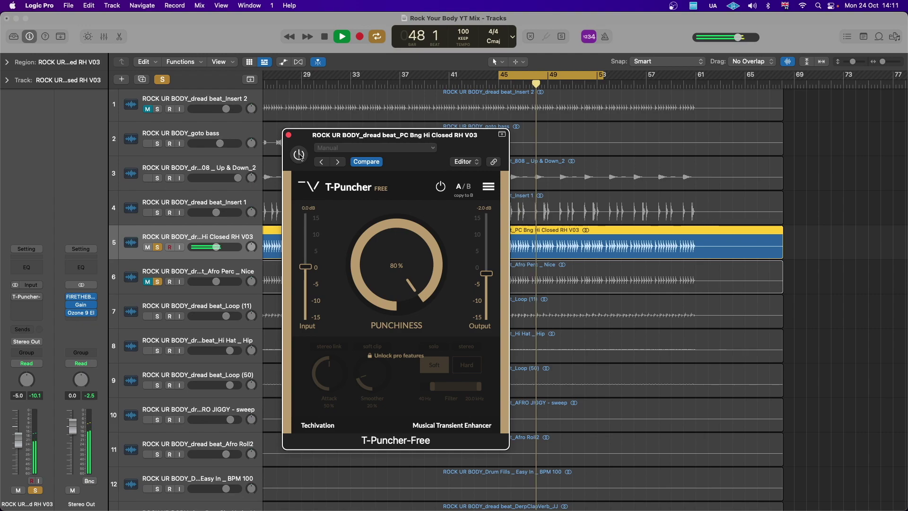
{"action": "left_click", "coordinate": [299, 155]}
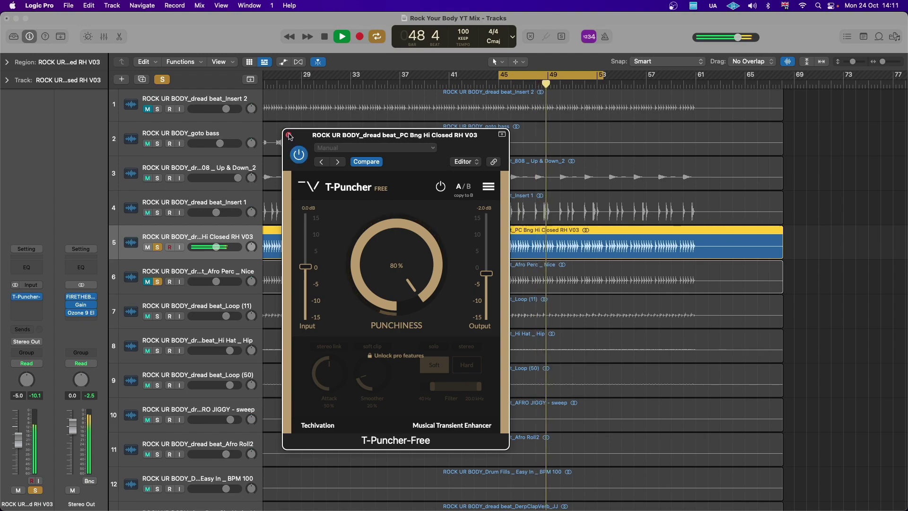
{"action": "left_click", "coordinate": [290, 137]}
{"action": "key", "text": "space"}
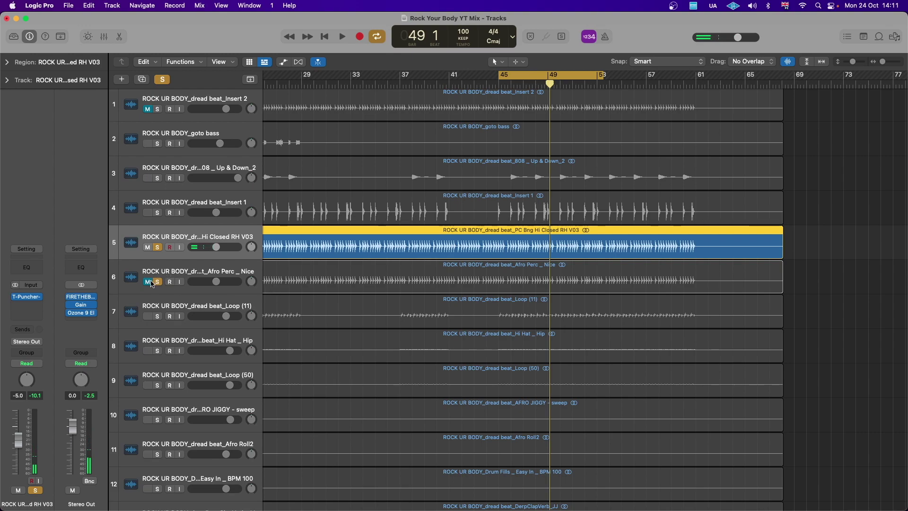
- Unmute and select Afro Perc _ Nice, mute Hi Closed RH V03, and start playback
{"action": "left_click", "coordinate": [148, 282]}
{"action": "left_click", "coordinate": [147, 247]}
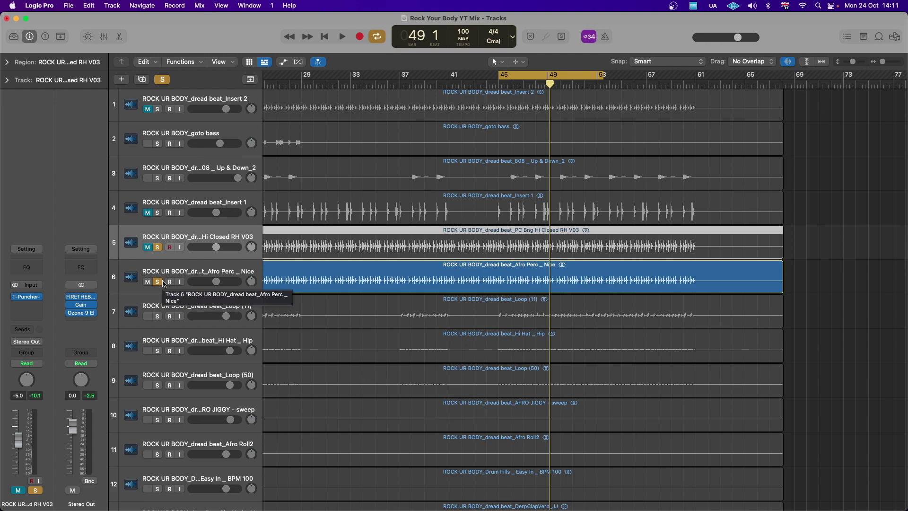
{"action": "left_click", "coordinate": [124, 283]}
{"action": "key", "text": "space"}
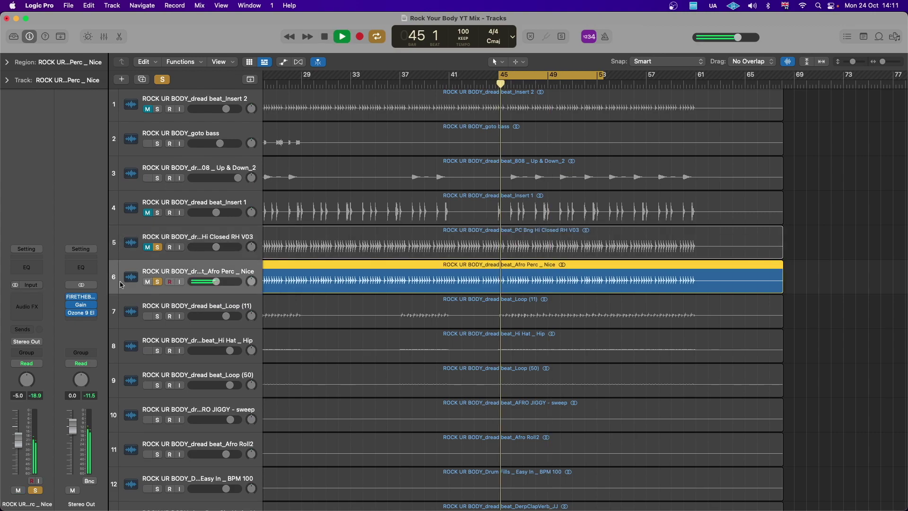
- Insert stereo T-Puncher-Free on Afro Perc _ Nice with punchiness at 40%
{"action": "left_click", "coordinate": [27, 297]}
{"action": "mouse_move", "coordinate": [48, 322]}
{"action": "left_click", "coordinate": [95, 322]}
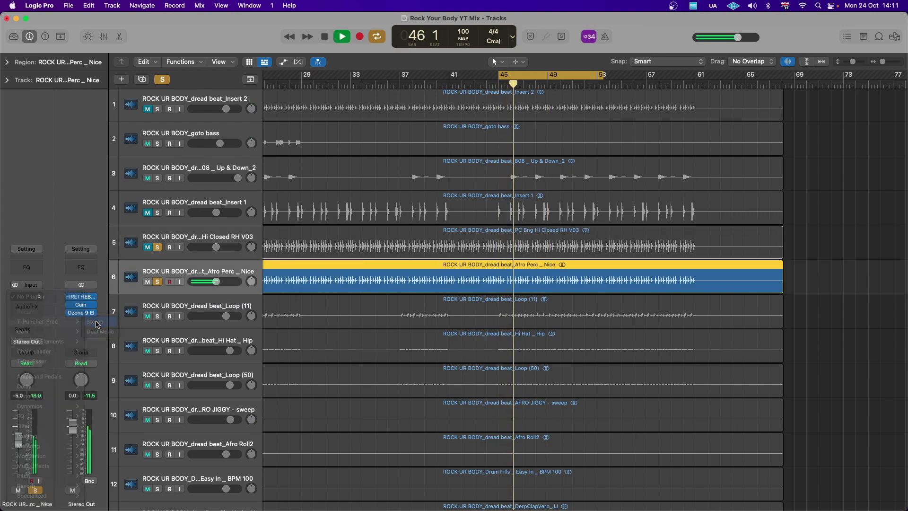
{"action": "left_click_drag", "start_coordinate": [368, 303], "coordinate": [403, 263]}
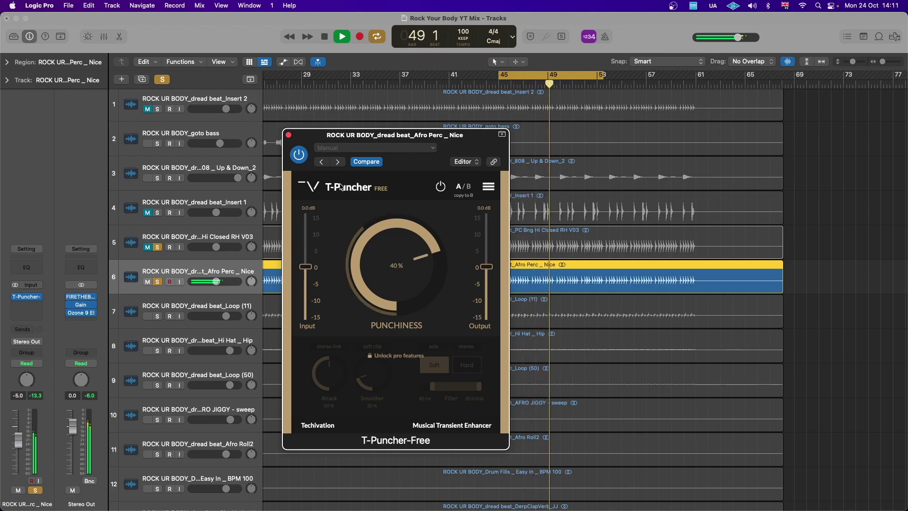
- Close the T-Puncher window, add Hi Closed RH V03 to the selection, and solo Insert 1
{"action": "left_click", "coordinate": [288, 135]}
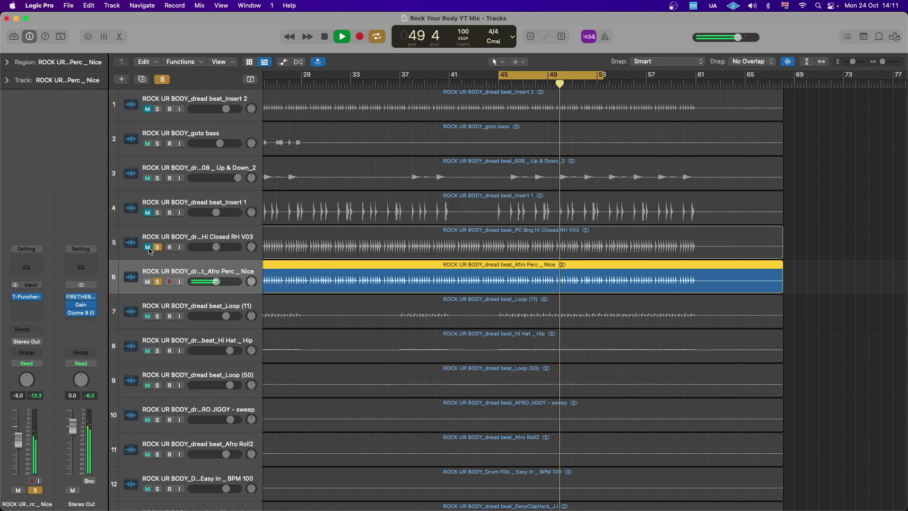
{"action": "left_click", "coordinate": [176, 253], "text": "shift"}
{"action": "left_click", "coordinate": [158, 213]}
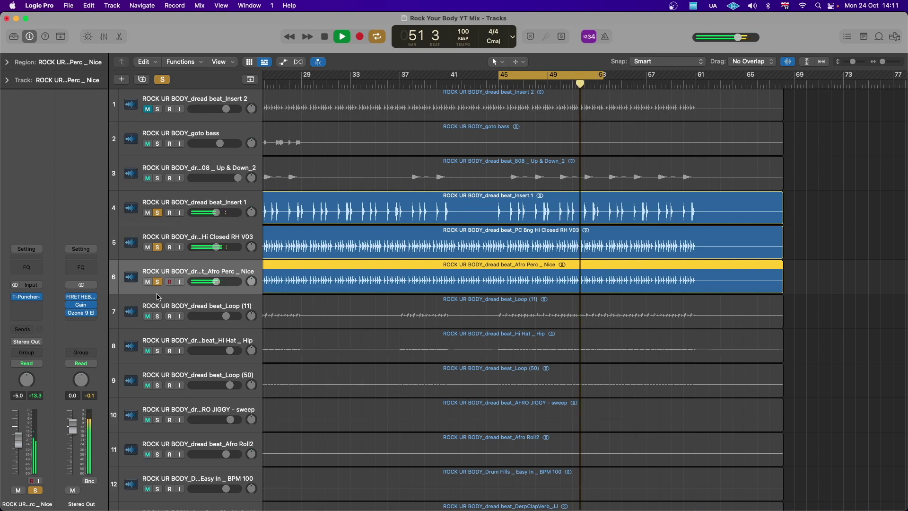
- Select the Purity track, lower its volume to -4.0 dB, and solo it
{"action": "scroll", "coordinate": [200, 299], "scroll_direction": "down", "scroll_amount": 5}
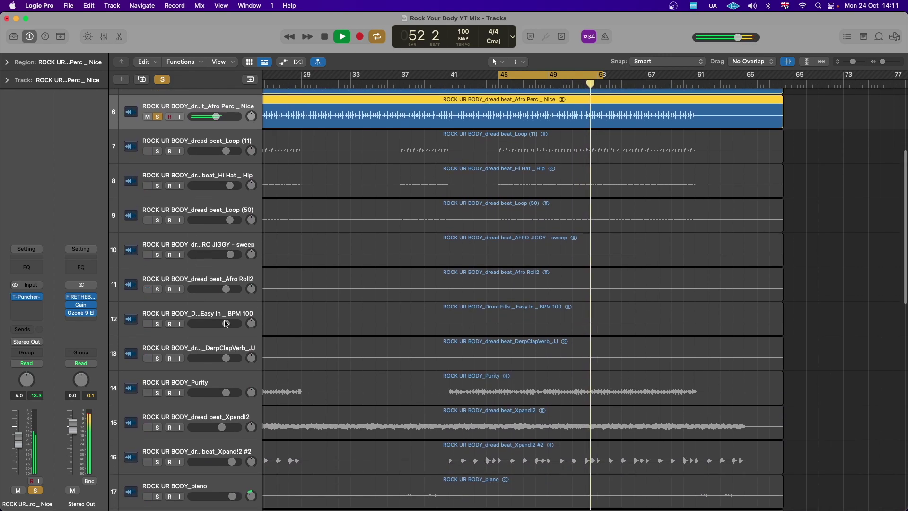
{"action": "scroll", "coordinate": [200, 299], "scroll_direction": "down", "scroll_amount": 1}
{"action": "left_click", "coordinate": [156, 369]}
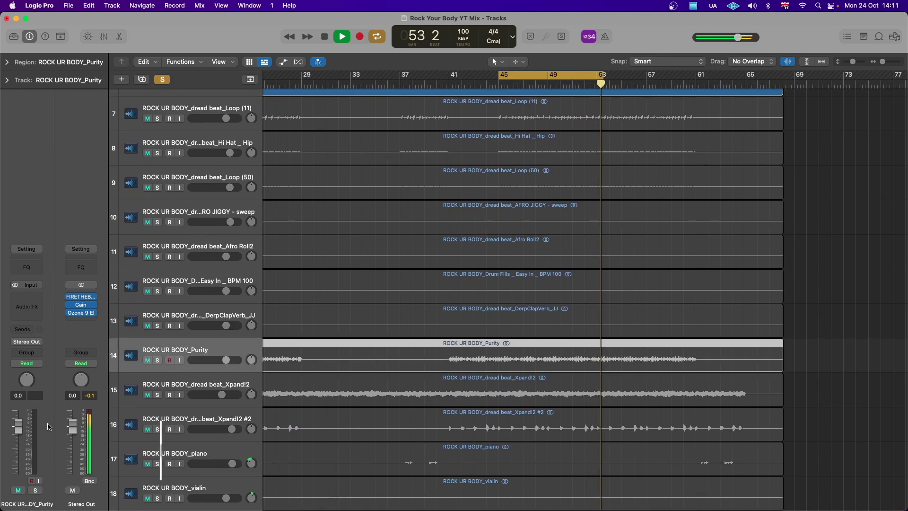
{"action": "left_click_drag", "start_coordinate": [19, 436], "coordinate": [19, 445]}
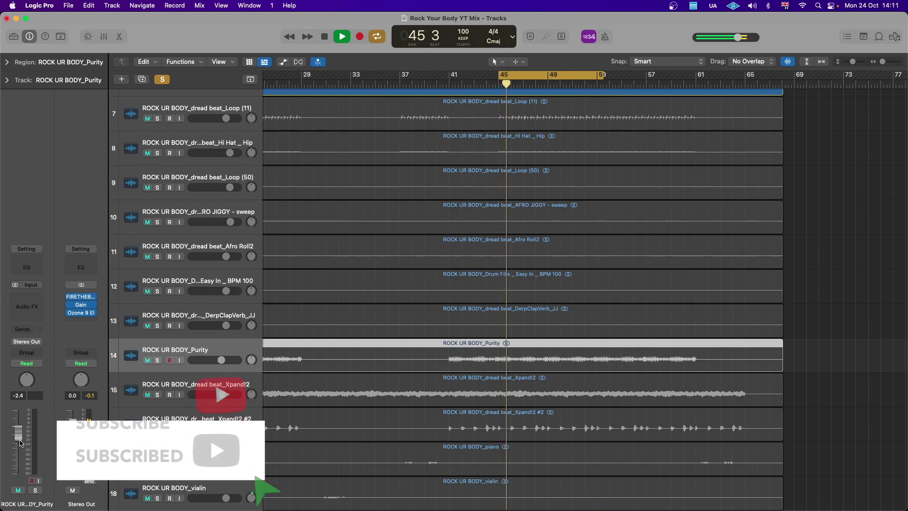
{"action": "left_click", "coordinate": [158, 360]}
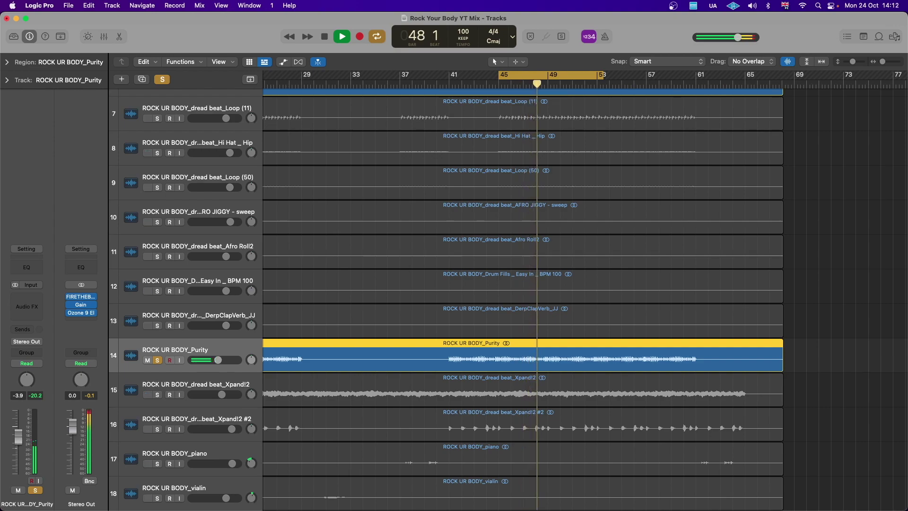
{"action": "scroll", "coordinate": [416, 341], "scroll_direction": "up", "scroll_amount": 5}
{"action": "scroll", "coordinate": [416, 341], "scroll_direction": "down", "scroll_amount": 1}
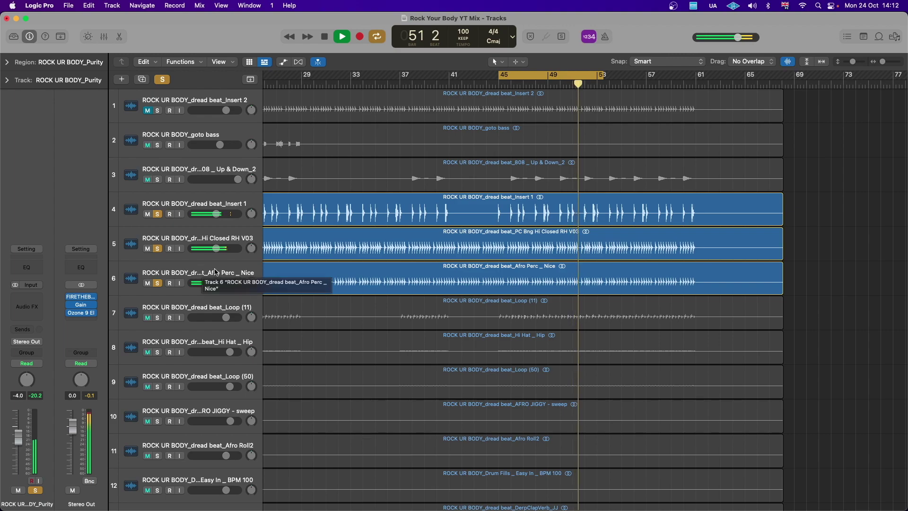
- Solo dread beat_Loop (11) and insert T-Puncher-Free at 41% punchiness, output -2.3 dB
{"action": "left_click", "coordinate": [158, 320]}
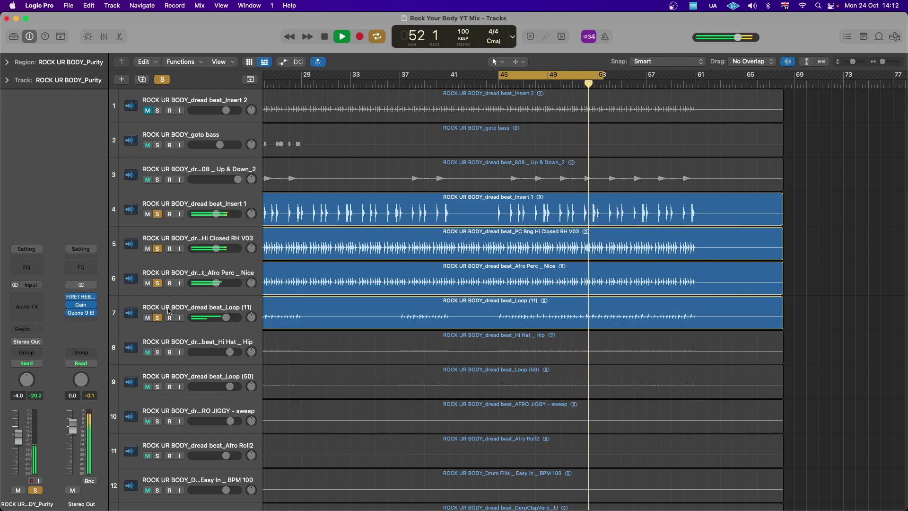
{"action": "left_click", "coordinate": [119, 314]}
{"action": "left_click", "coordinate": [36, 308]}
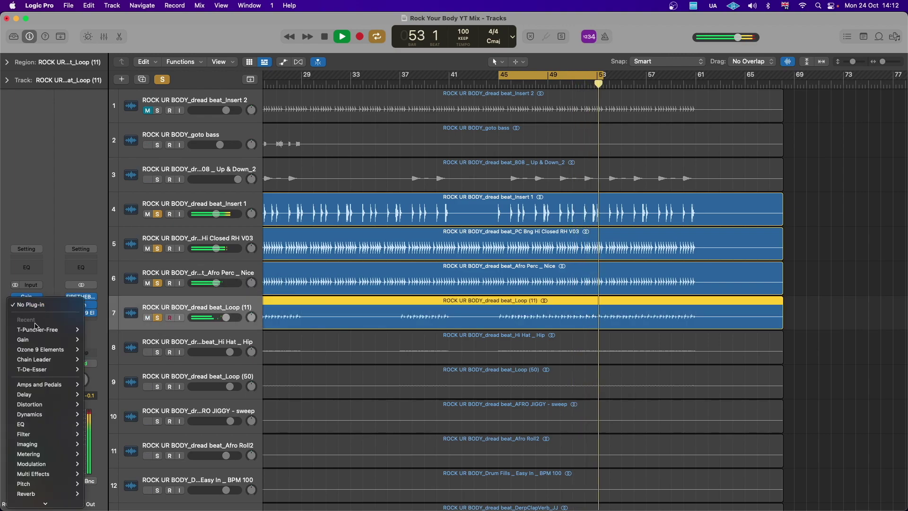
{"action": "left_click", "coordinate": [217, 306]}
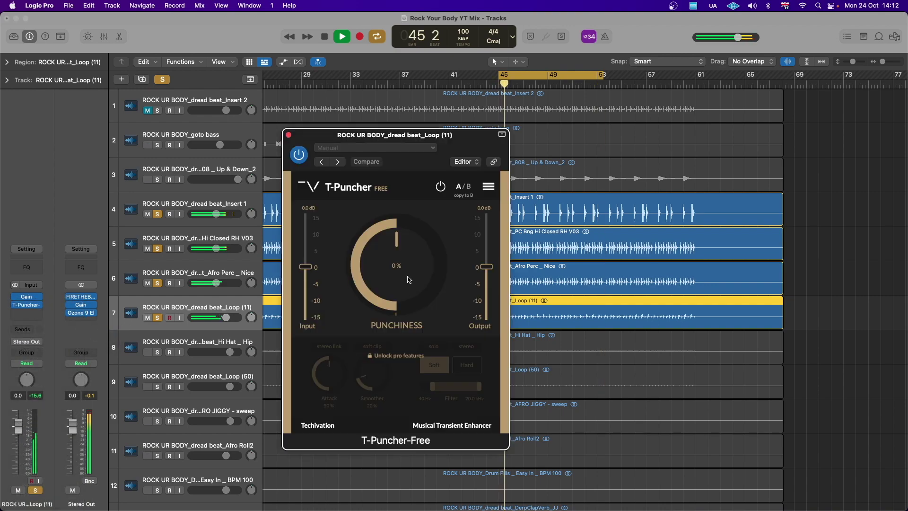
{"action": "left_click_drag", "start_coordinate": [398, 271], "coordinate": [482, 277]}
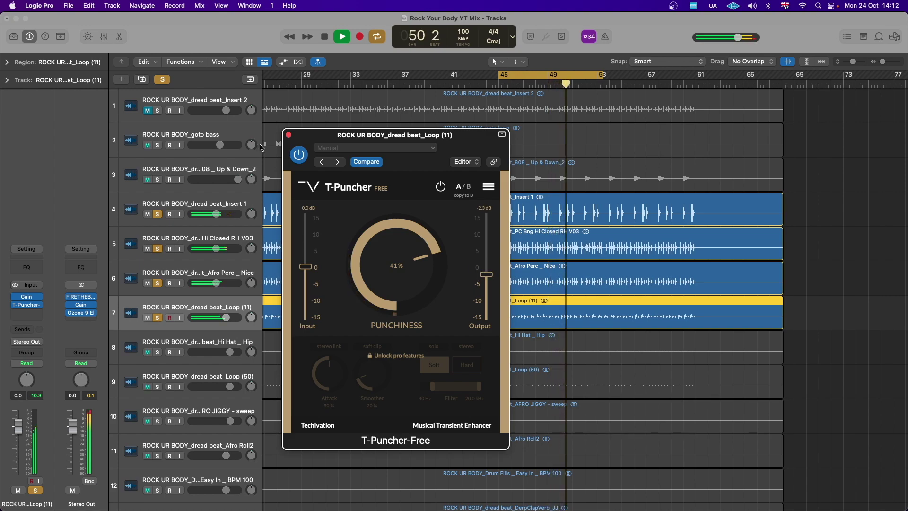
{"action": "left_click", "coordinate": [288, 135]}
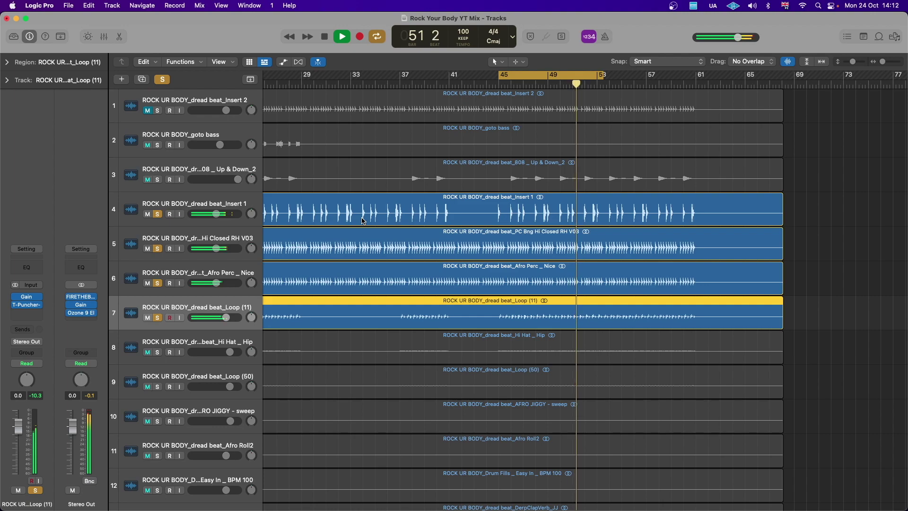
- Stop playback with Space and show the Mixer with the X key
{"action": "key", "text": "space"}
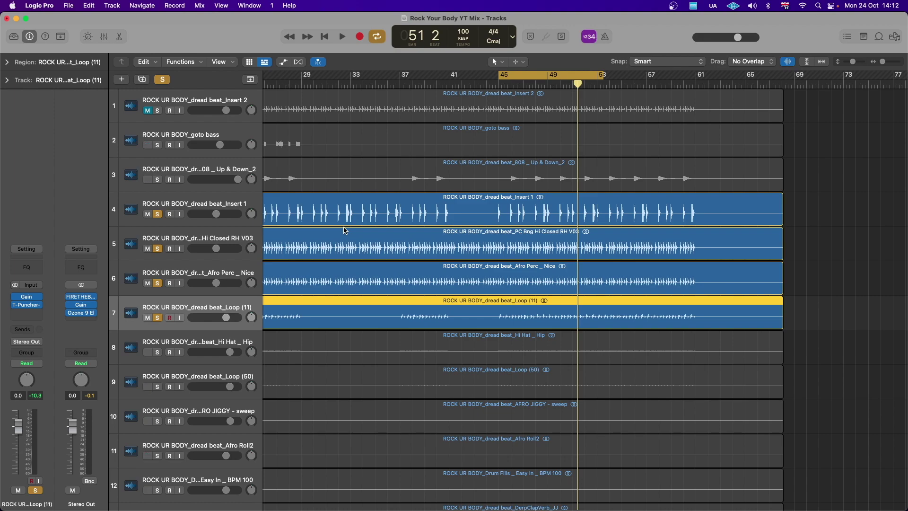
{"action": "key", "text": "x"}
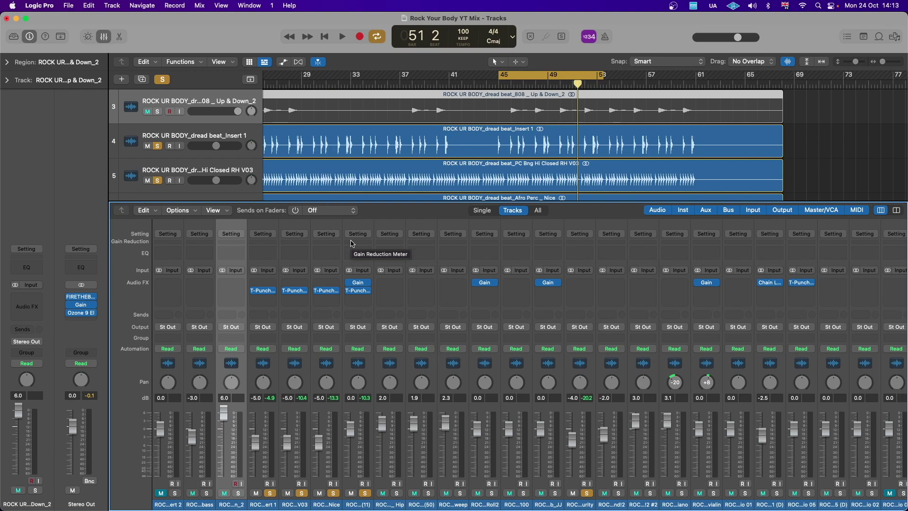
- Restart playback and select the Mixer channel strips of tracks 4 to 7
{"action": "key", "text": "space"}
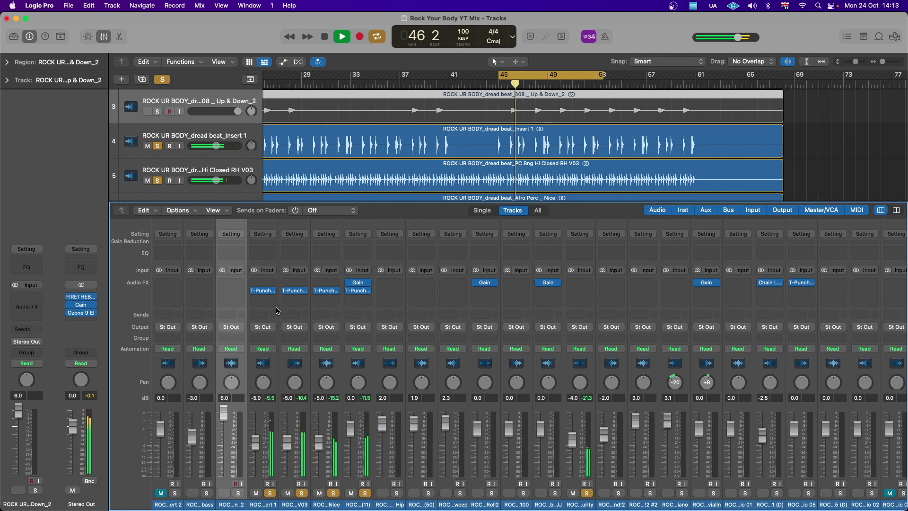
{"action": "left_click_drag", "start_coordinate": [278, 310], "coordinate": [359, 308]}
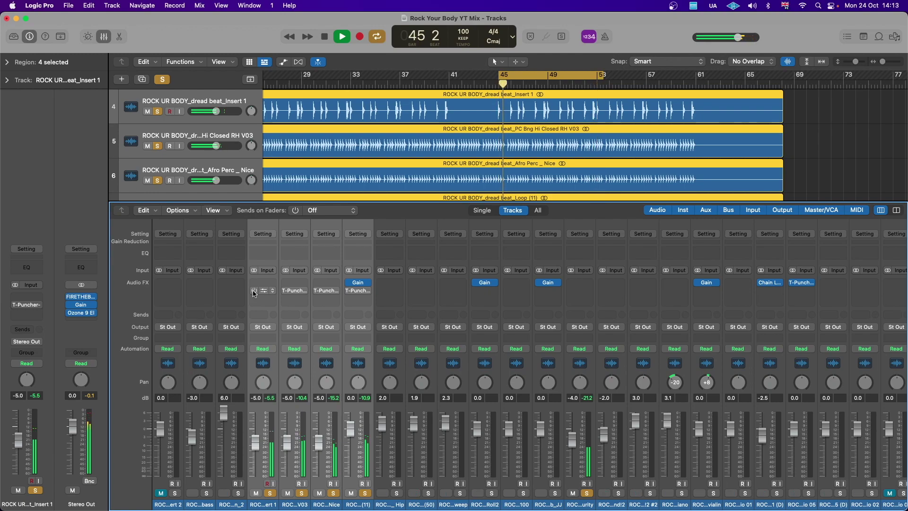
- Toggle T-Puncher on the selected channels on, off and on again, leaving it enabled
{"action": "left_click", "coordinate": [255, 291]}
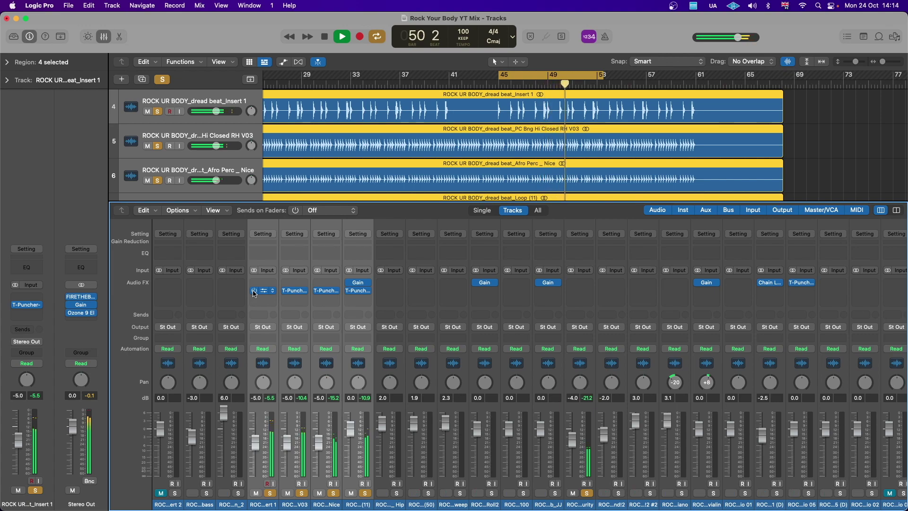
{"action": "left_click", "coordinate": [254, 291]}
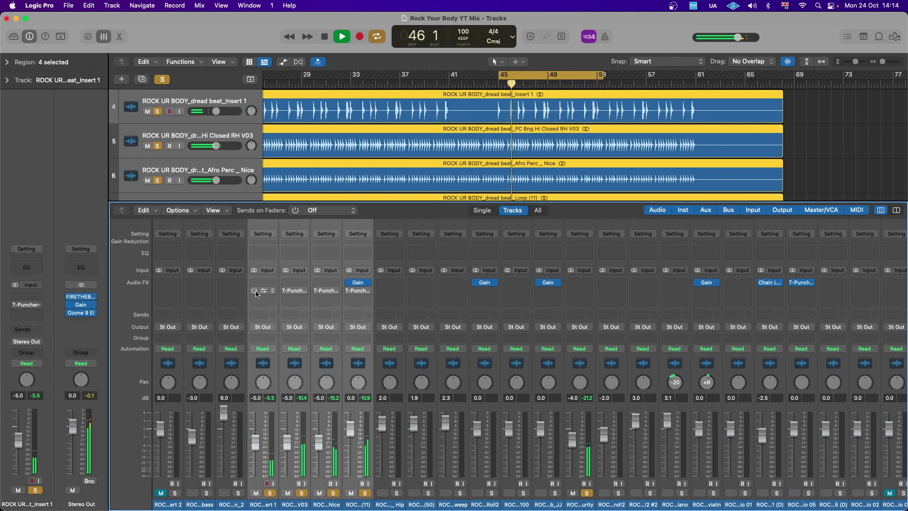
{"action": "left_click", "coordinate": [254, 290]}
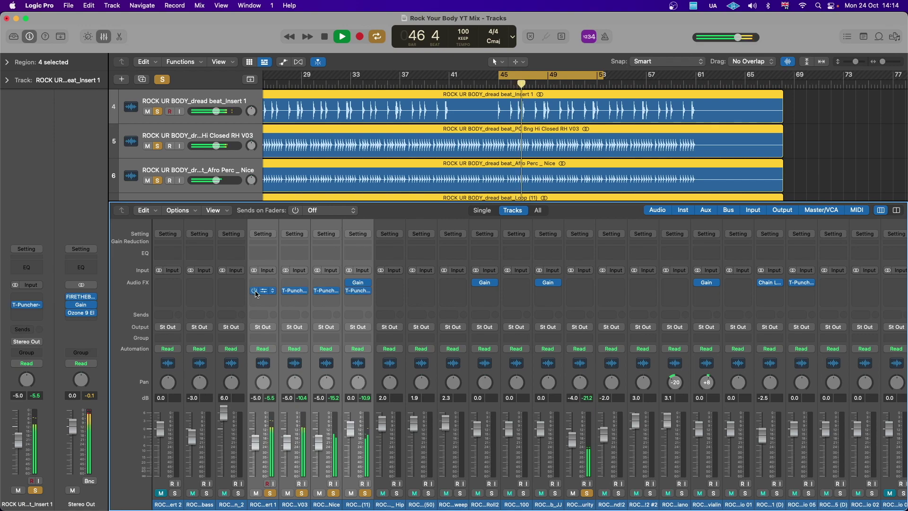